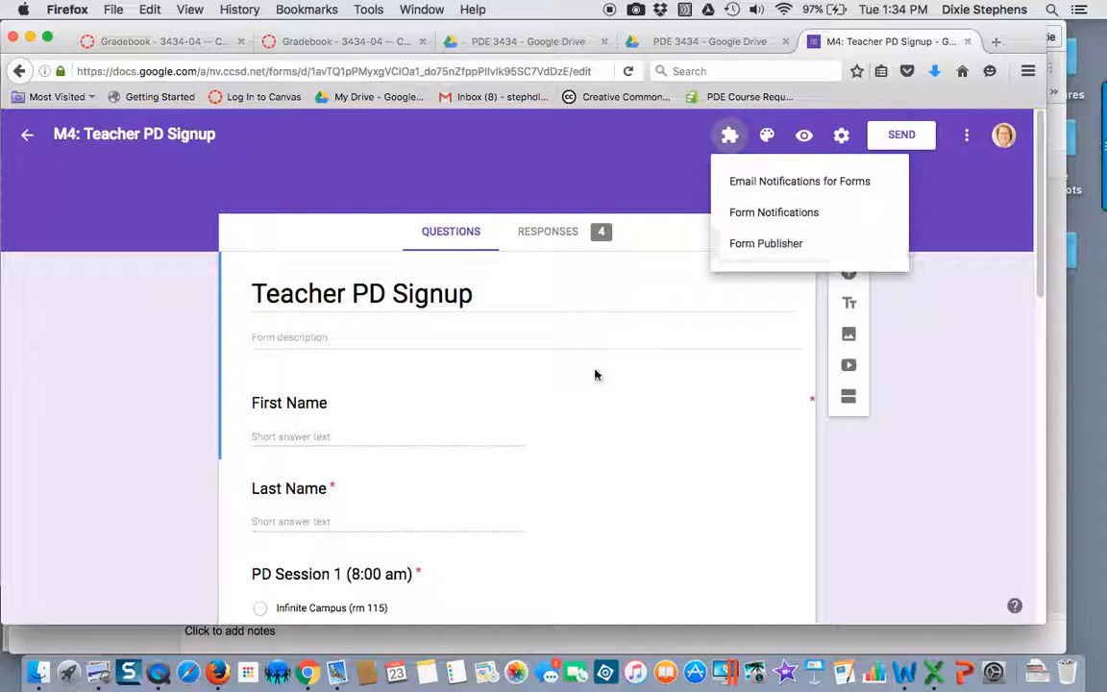
- Launch the Form Publisher add-on from the Add-ons menu on the Teacher PD Signup form
scroll(612, 350, down, 1)
scroll(613, 344, up, 2)
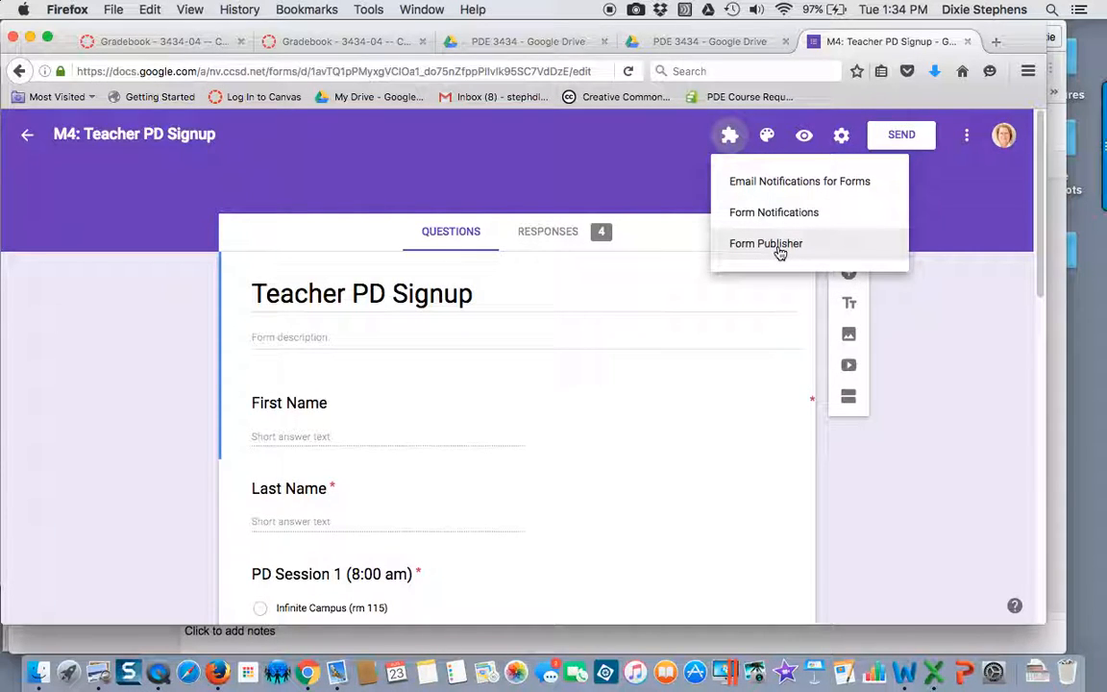
click(780, 248)
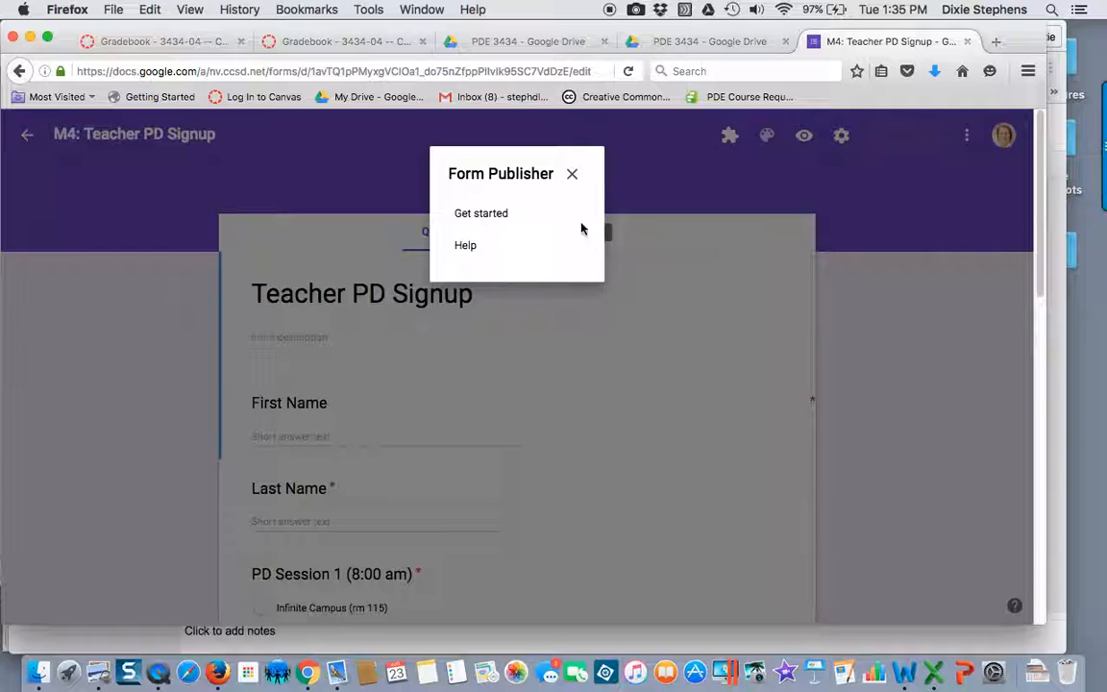
- Set Form Publisher to generate Documents using a newly created Form Publisher Template
click(483, 216)
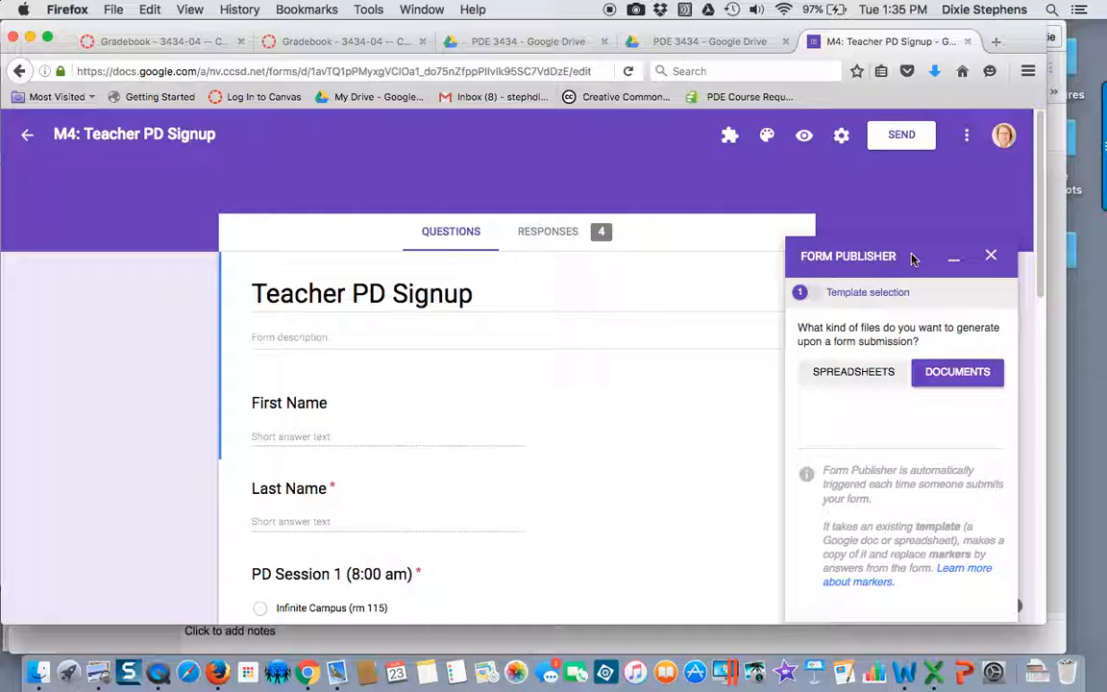
click(976, 381)
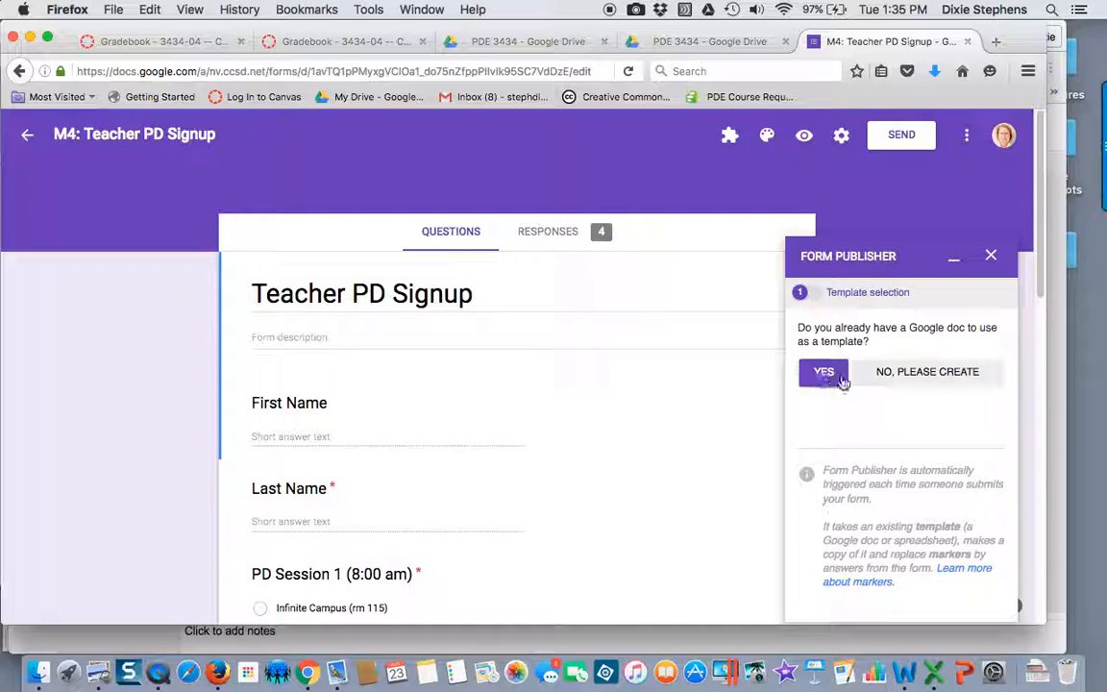
click(916, 375)
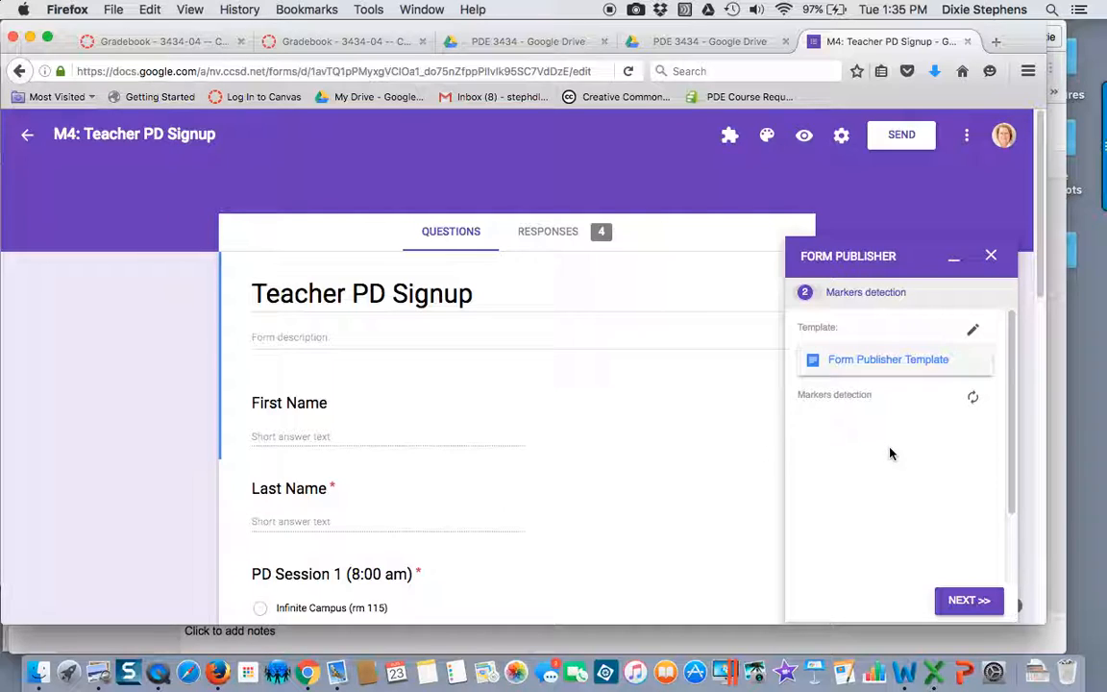
- Review the six matched template markers and advance to the destination folder step
click(1010, 443)
drag(1010, 443, 1011, 550)
click(975, 555)
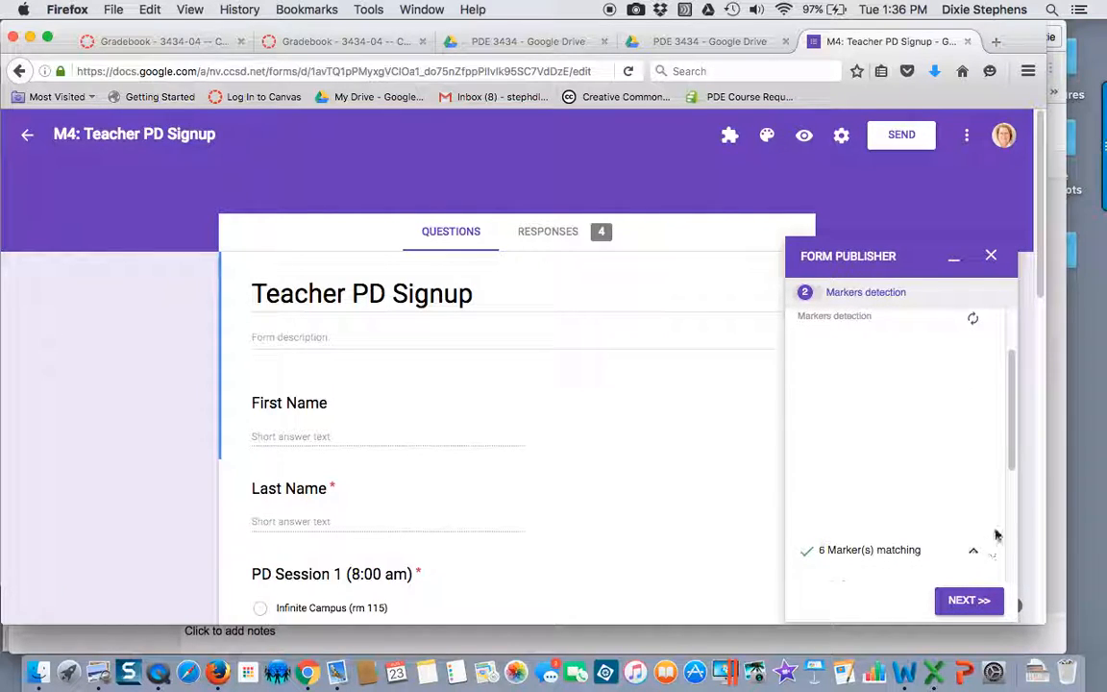
drag(1013, 468, 1021, 586)
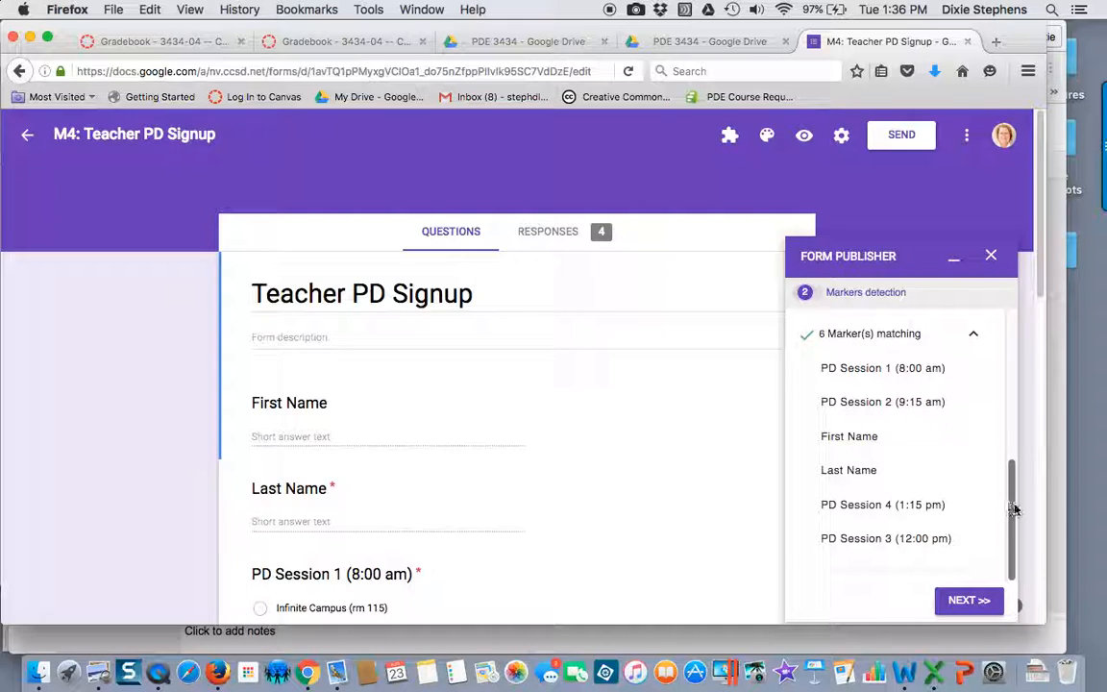
drag(1015, 510, 1019, 355)
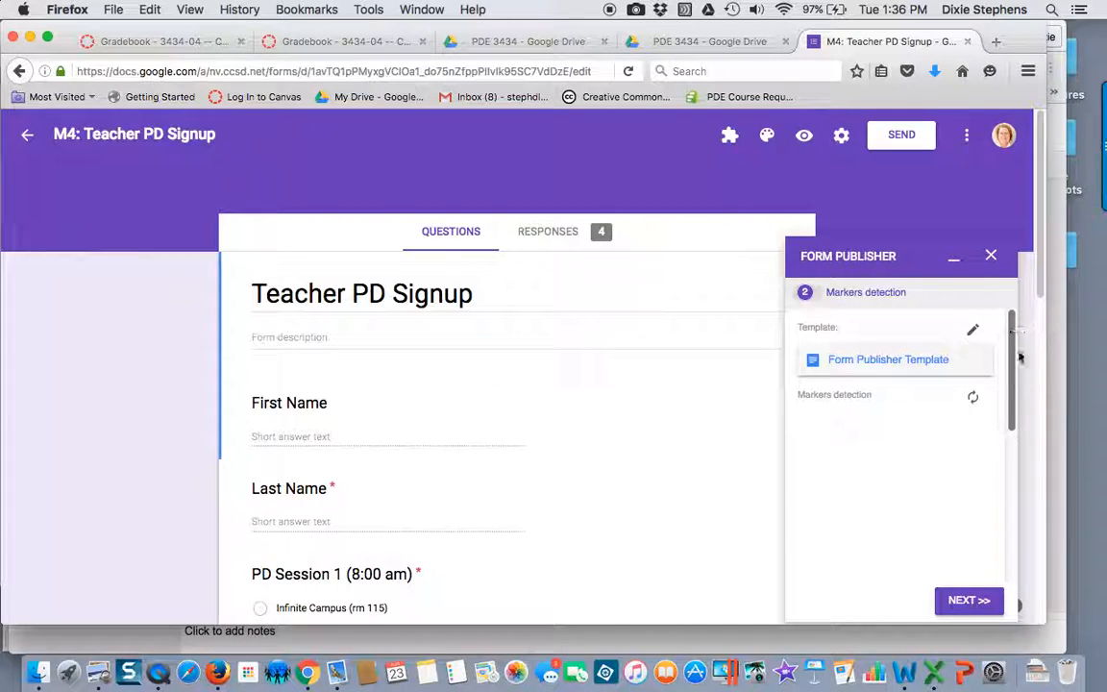
click(970, 605)
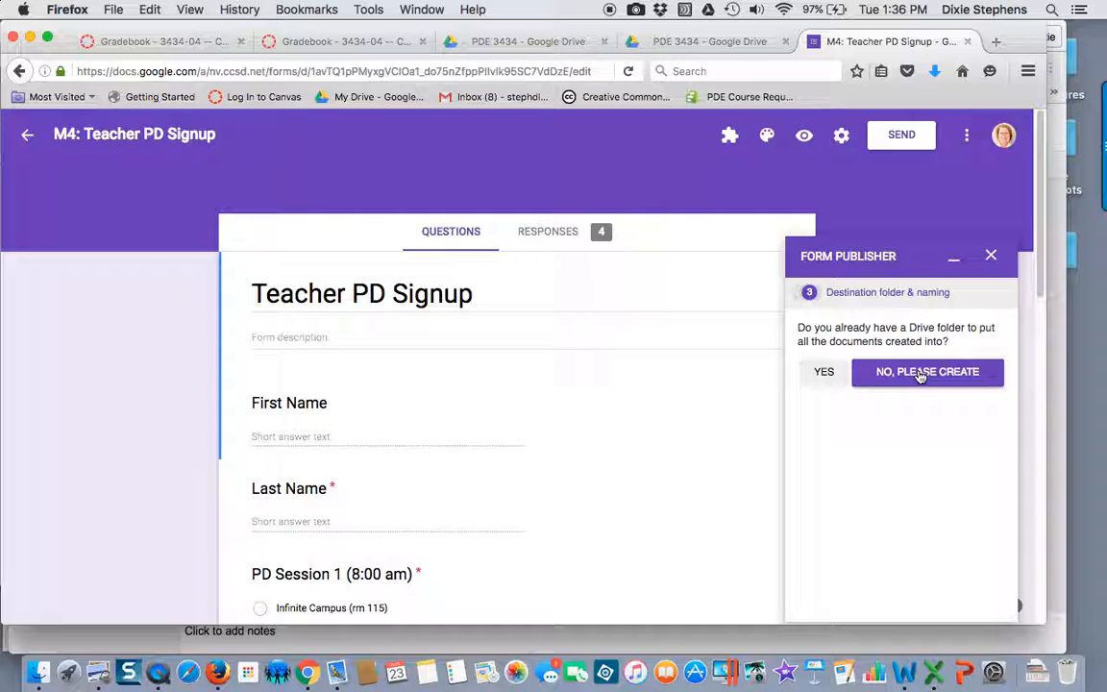
- Create a new output folder, append <<Last Name>> to file titles, and save file URL and increment
click(920, 375)
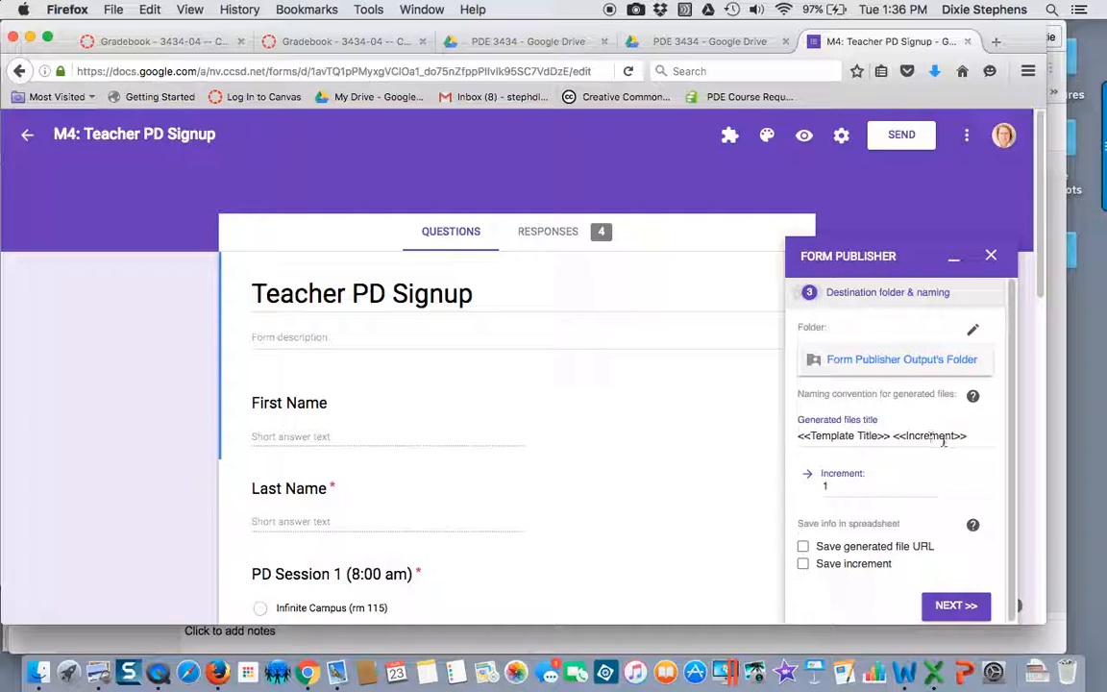
click(973, 439)
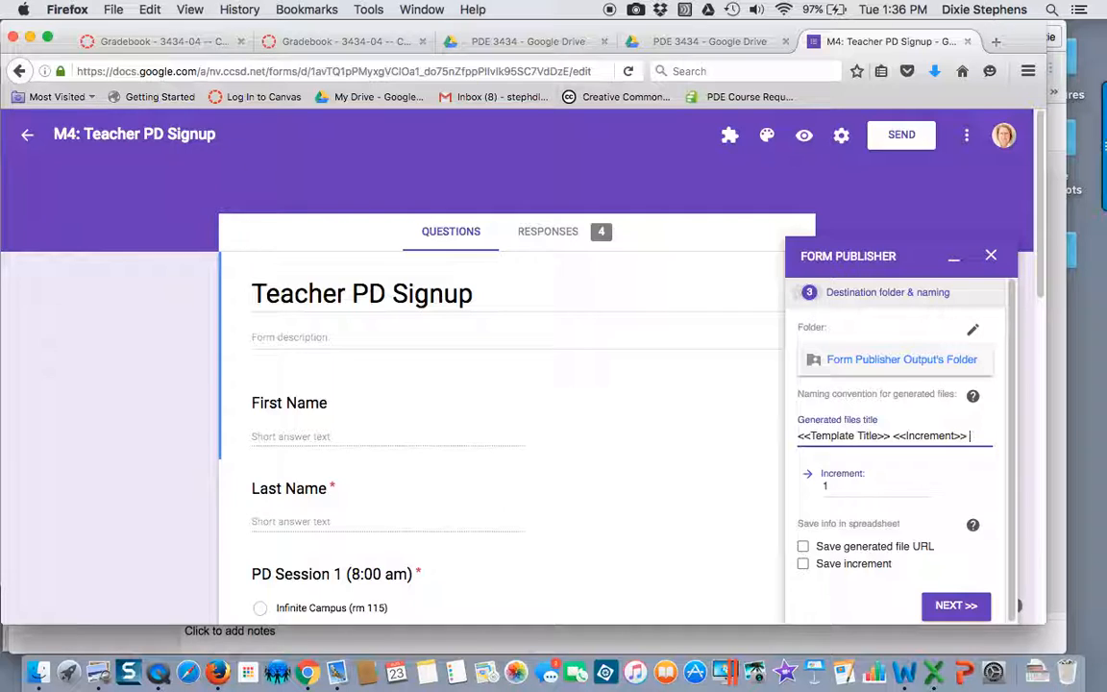
text(<<Last)
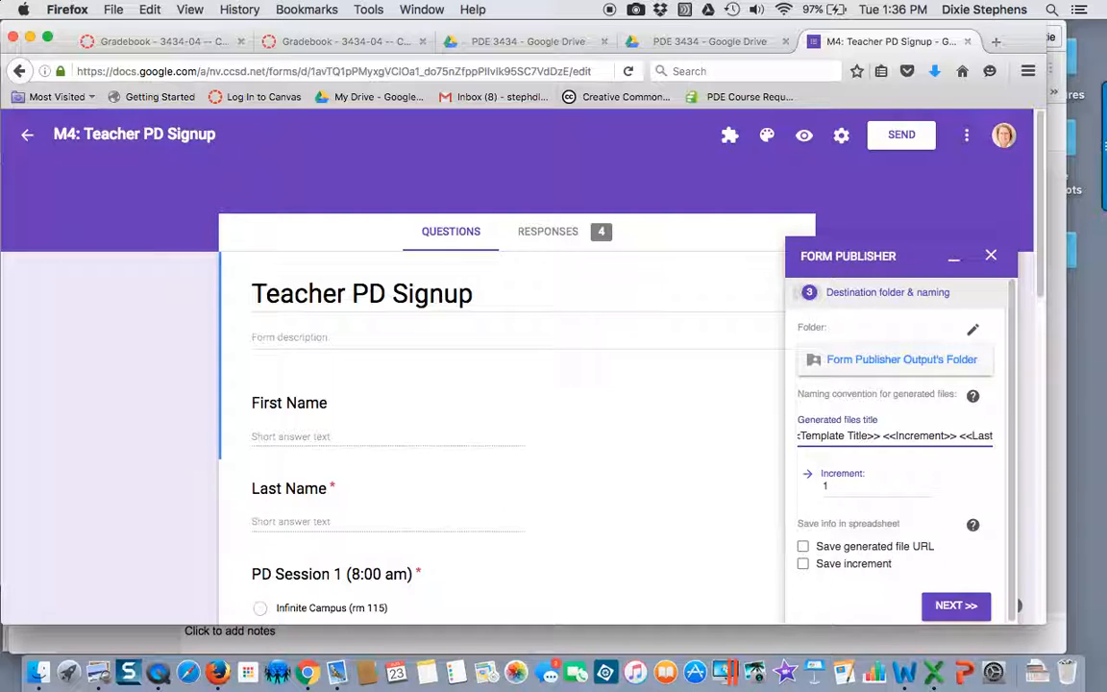
text( Name>>)
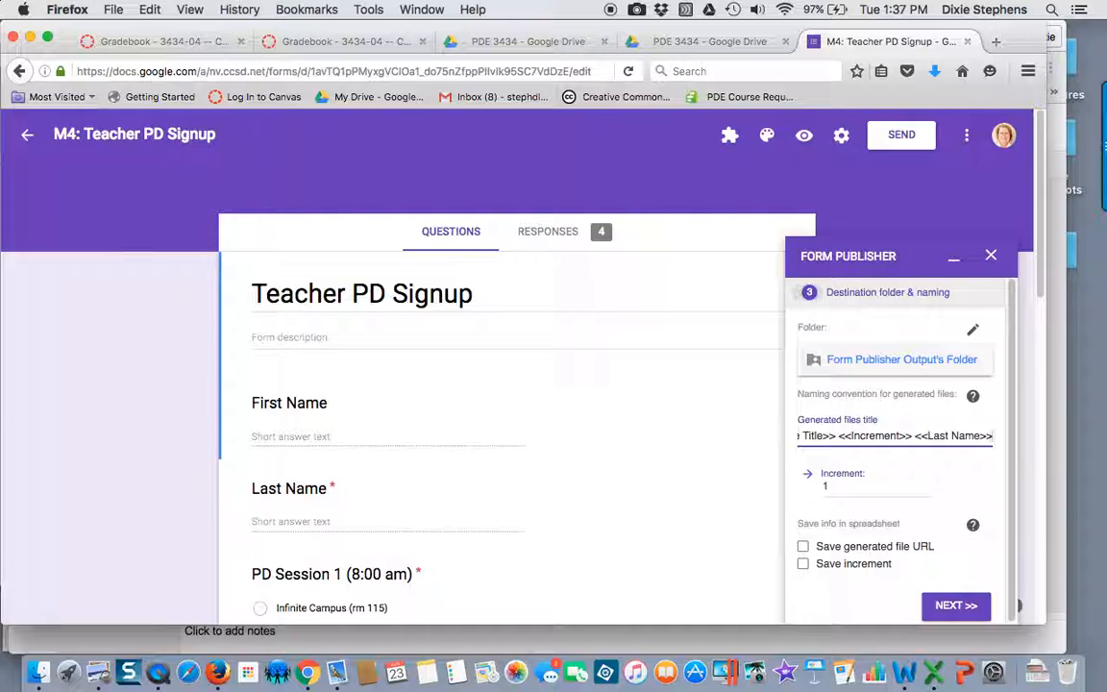
click(805, 547)
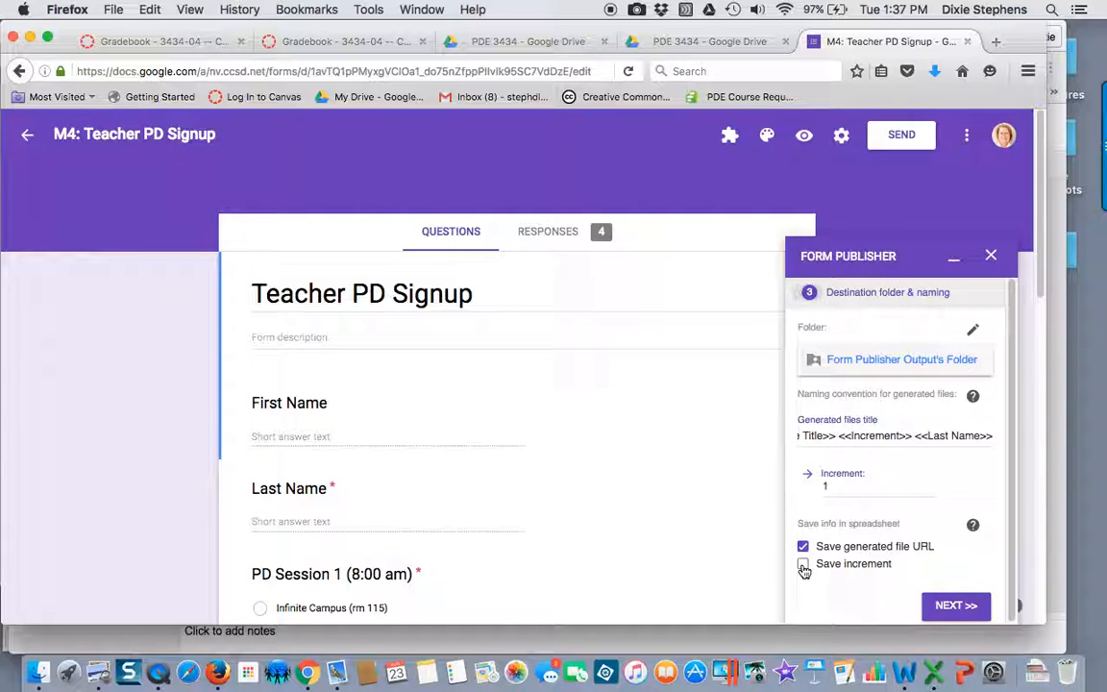
click(803, 566)
click(947, 609)
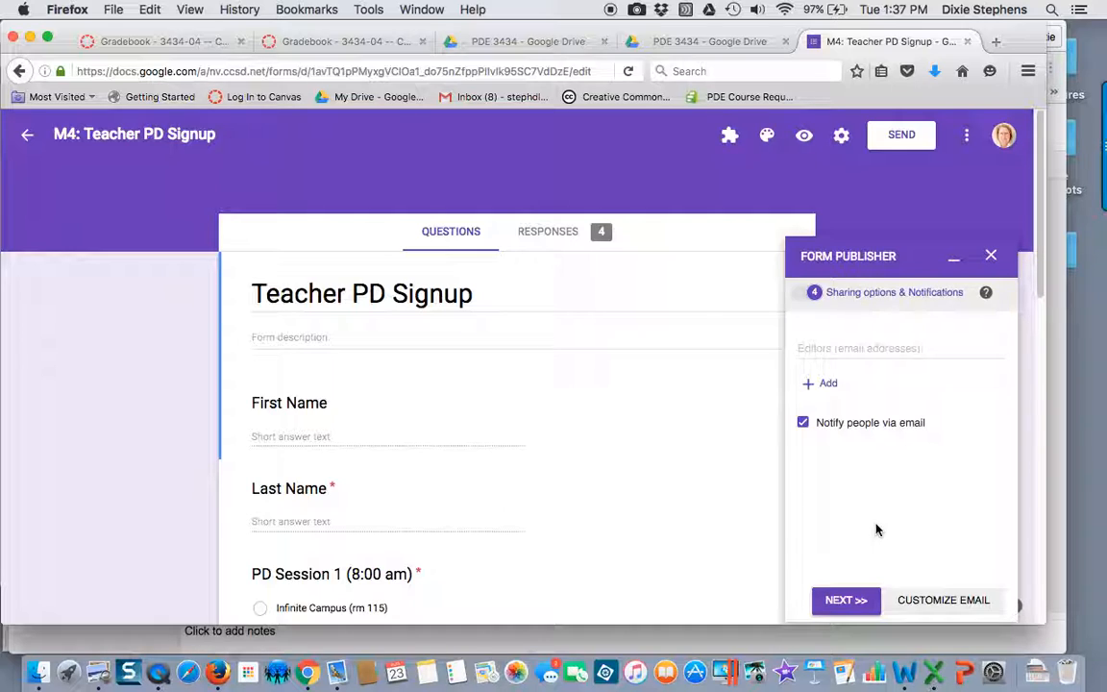
- Turn off email notifications to people and finish the Form Publisher setup
click(802, 423)
click(826, 386)
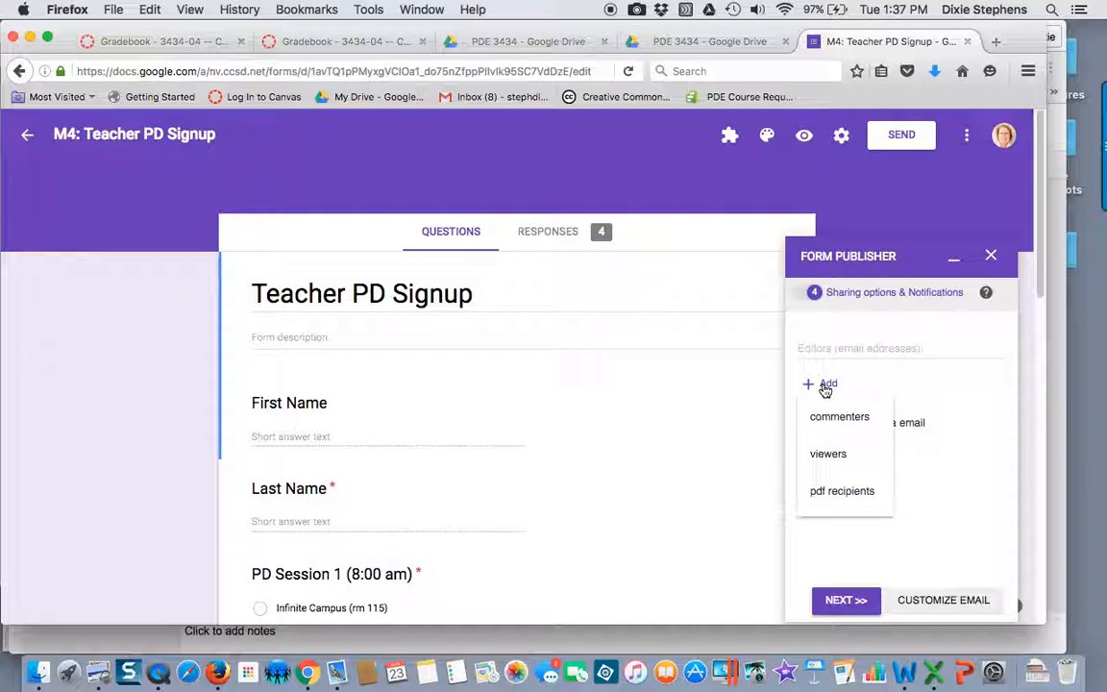
click(825, 386)
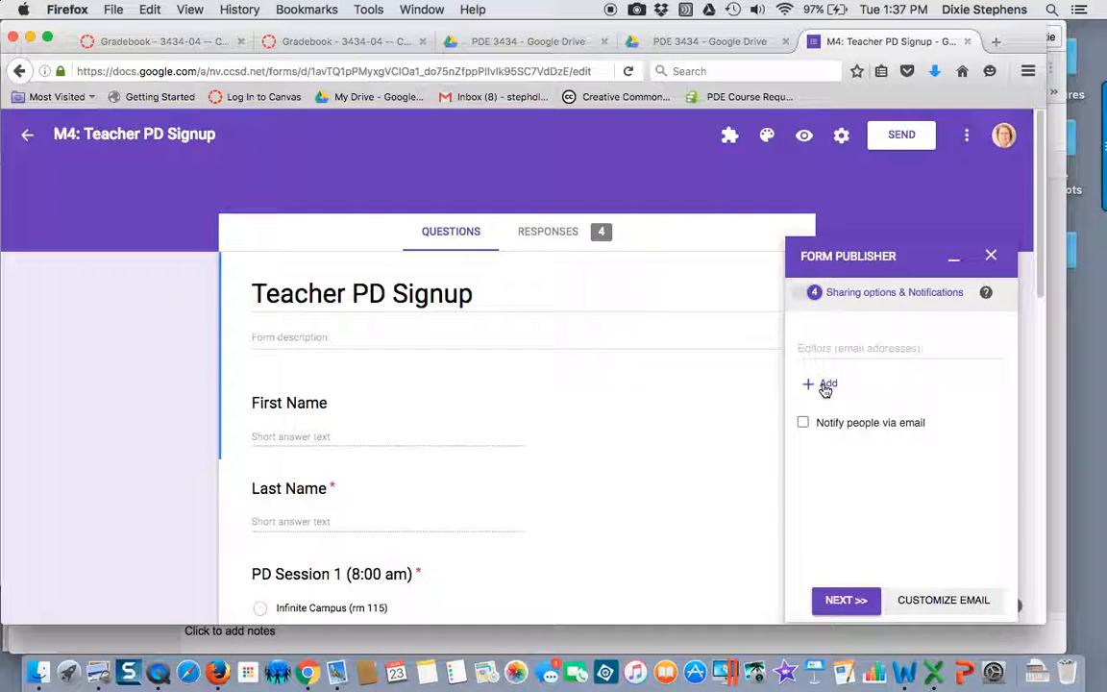
click(845, 602)
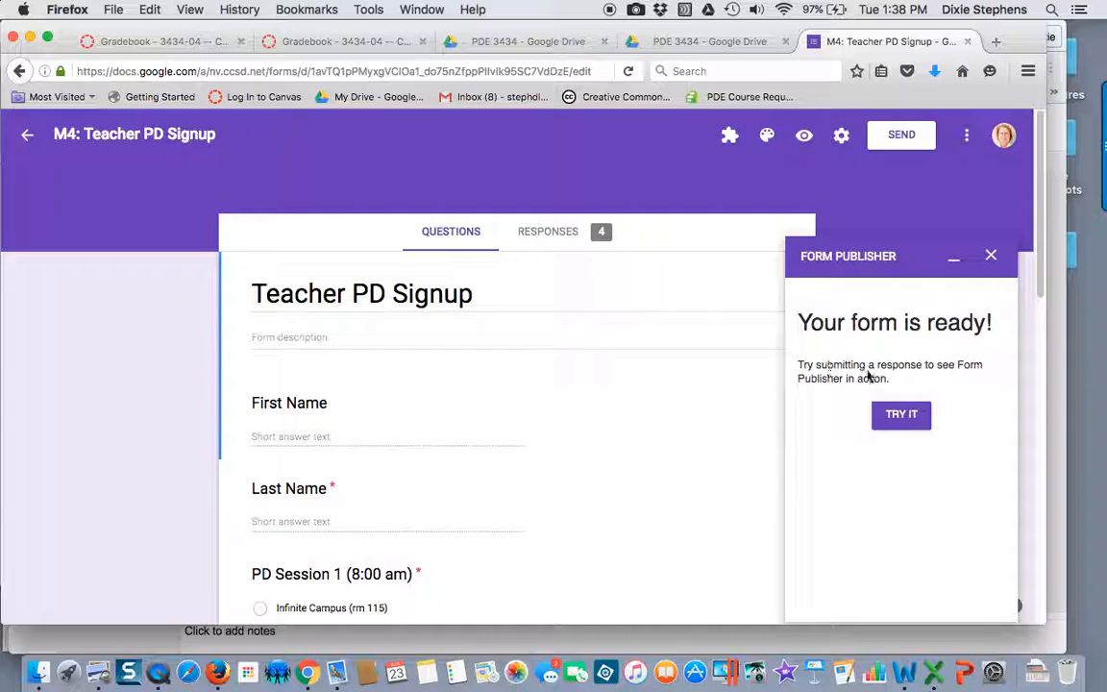
- Open the live form and enter the test respondent's first and last name
click(901, 415)
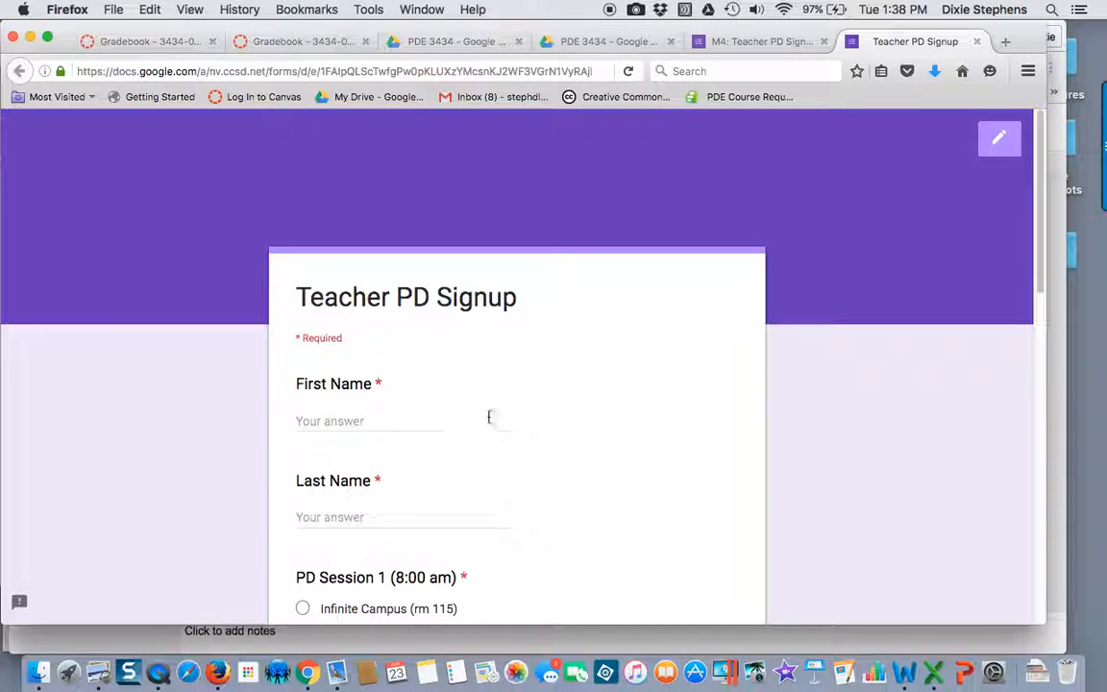
click(351, 423)
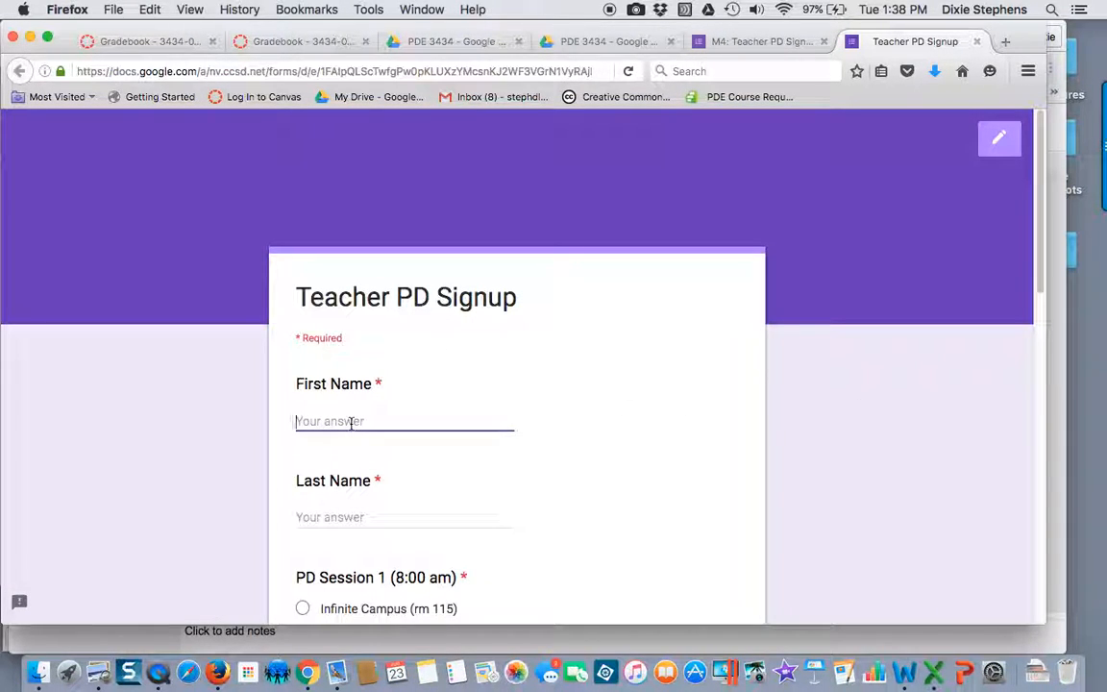
text(Dixie)
key(Tab)
text(Stephens)
- Pick Effective Grading Practices, Parent Communication, Infinite Campus and Google Apps Training, then submit
scroll(382, 438, down, 2)
scroll(388, 440, down, 2)
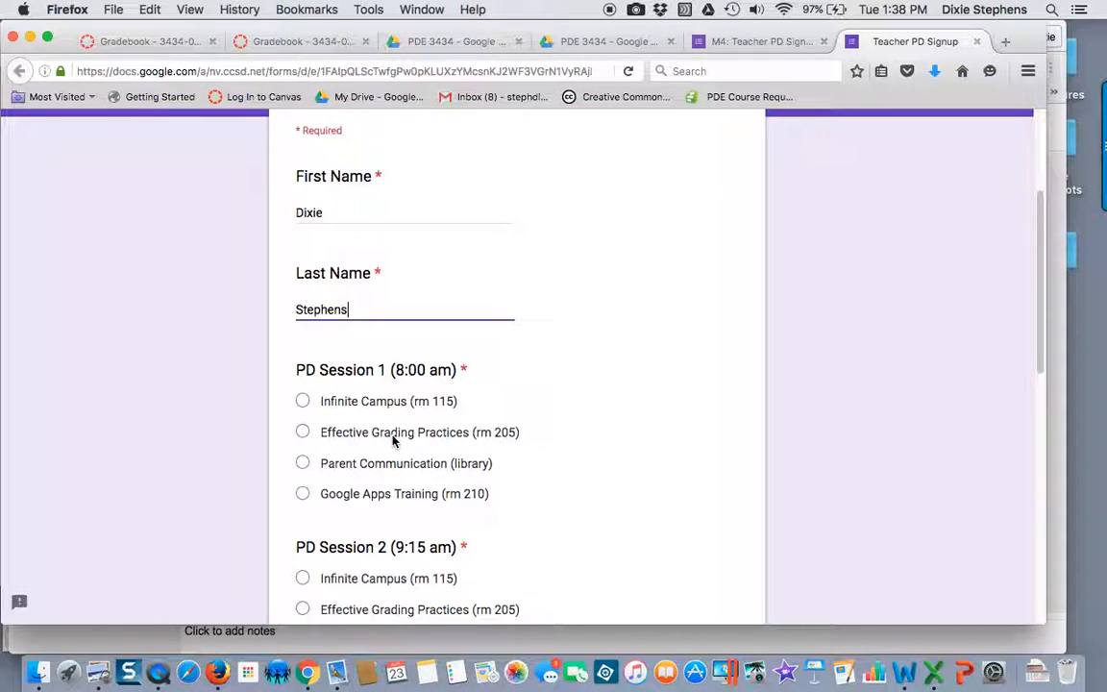
click(303, 430)
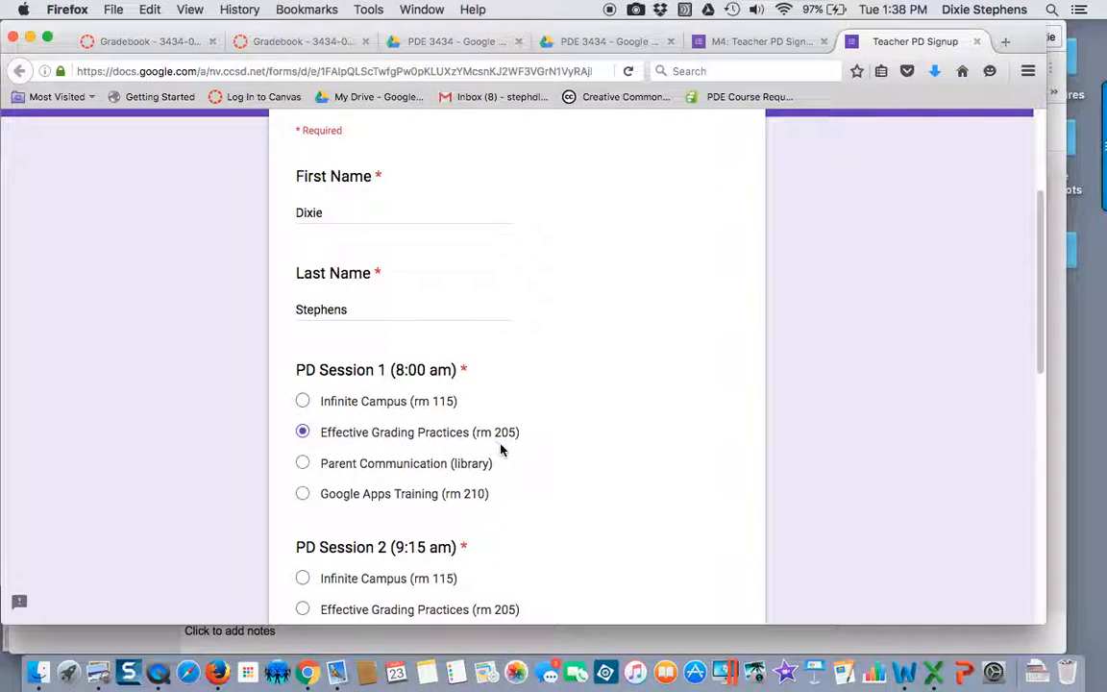
scroll(499, 446, down, 3)
click(303, 472)
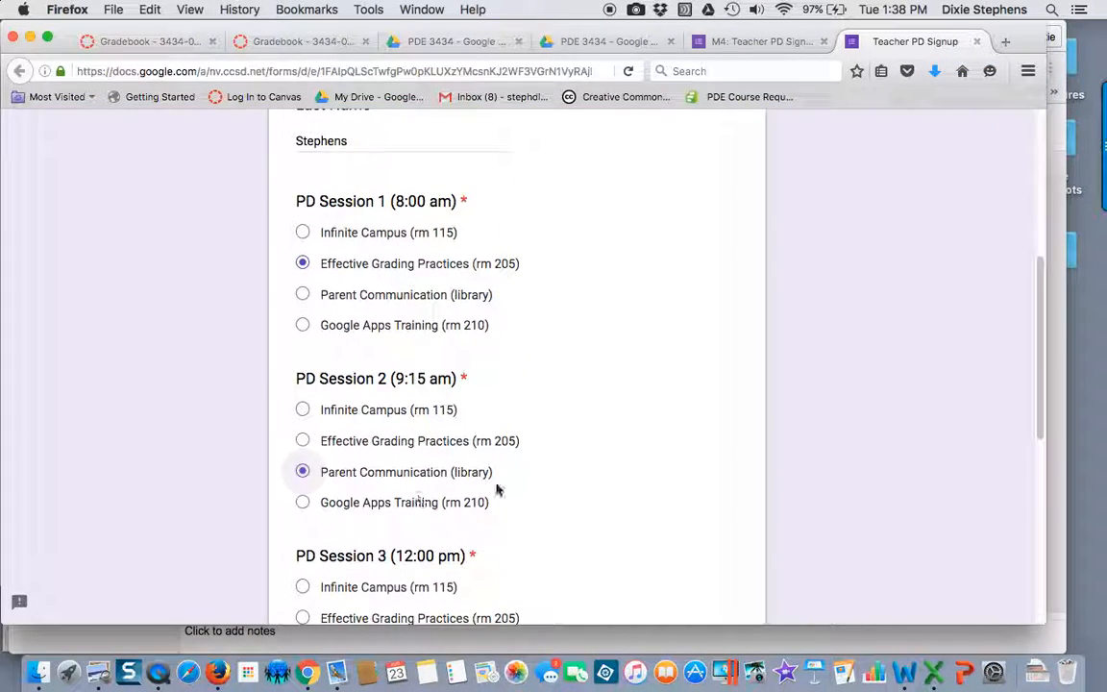
scroll(504, 494, down, 4)
scroll(507, 497, down, 2)
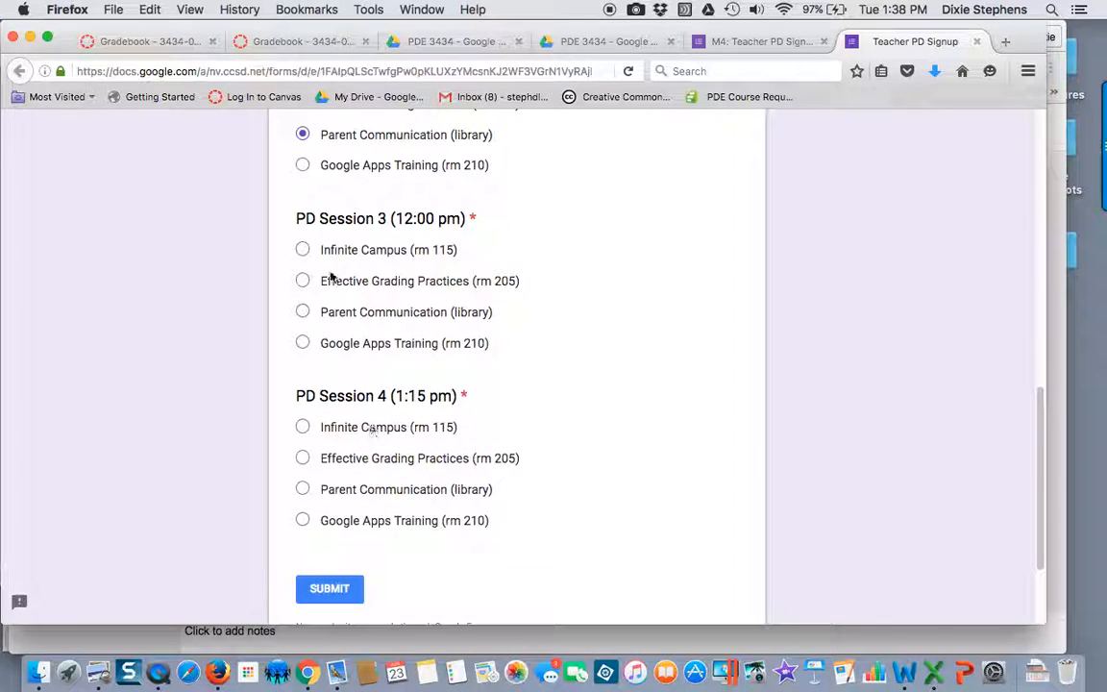
click(304, 250)
click(303, 521)
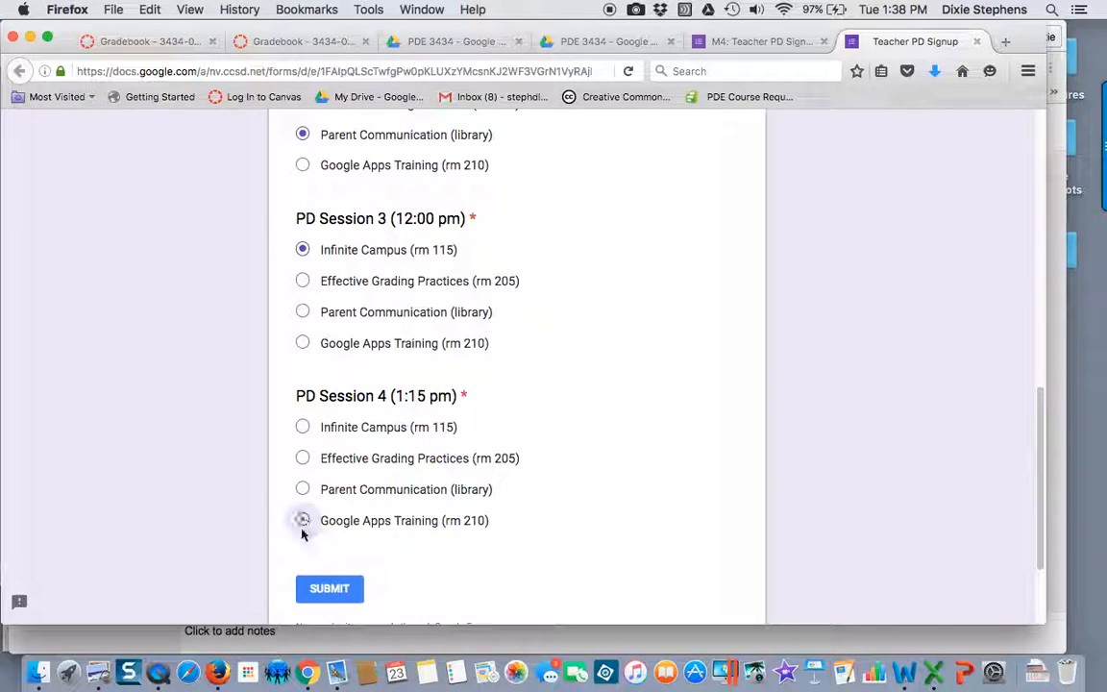
click(327, 594)
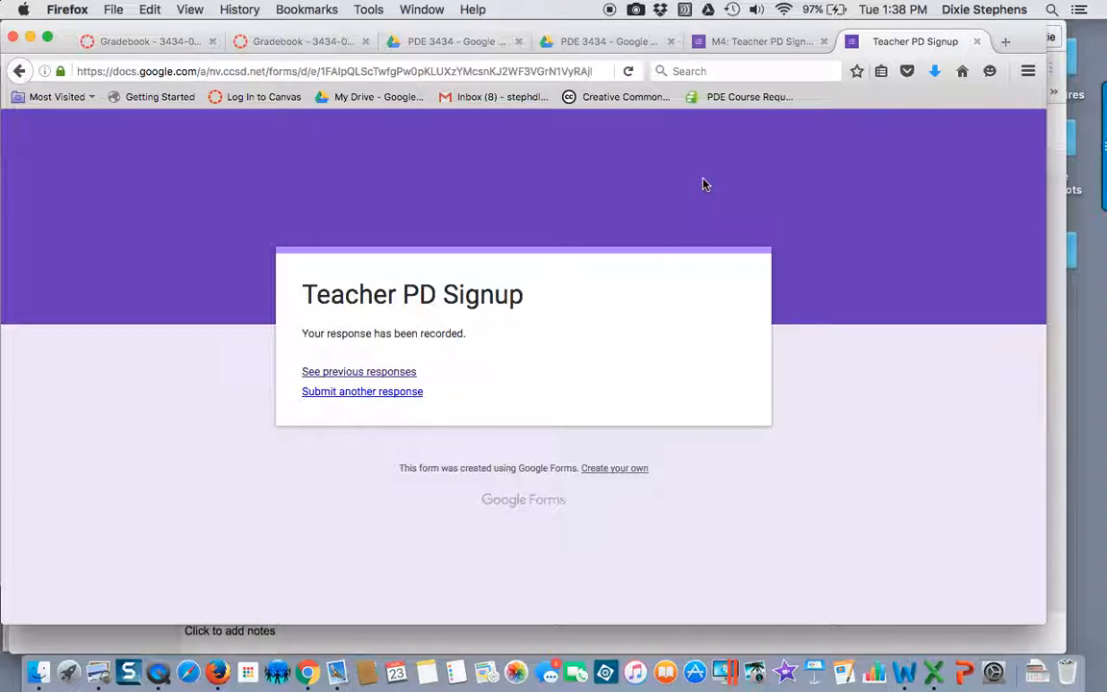
click(609, 44)
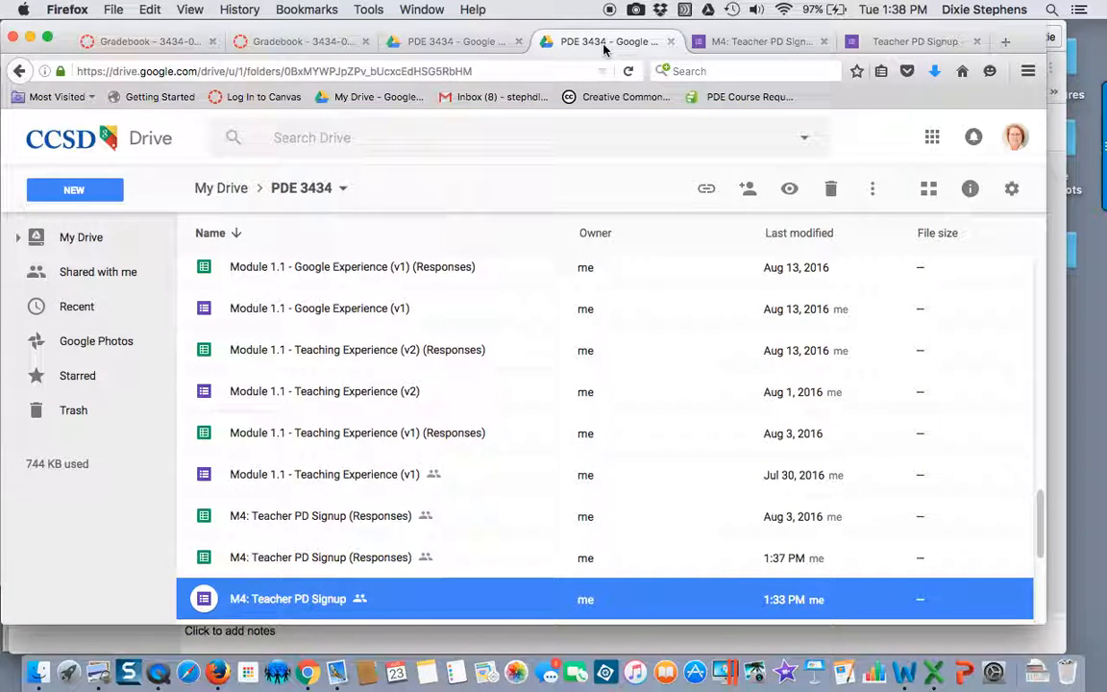
- Open the Form Publisher Template, then open Form Publisher Output's Folder in PDE 3434
scroll(414, 445, down, 5)
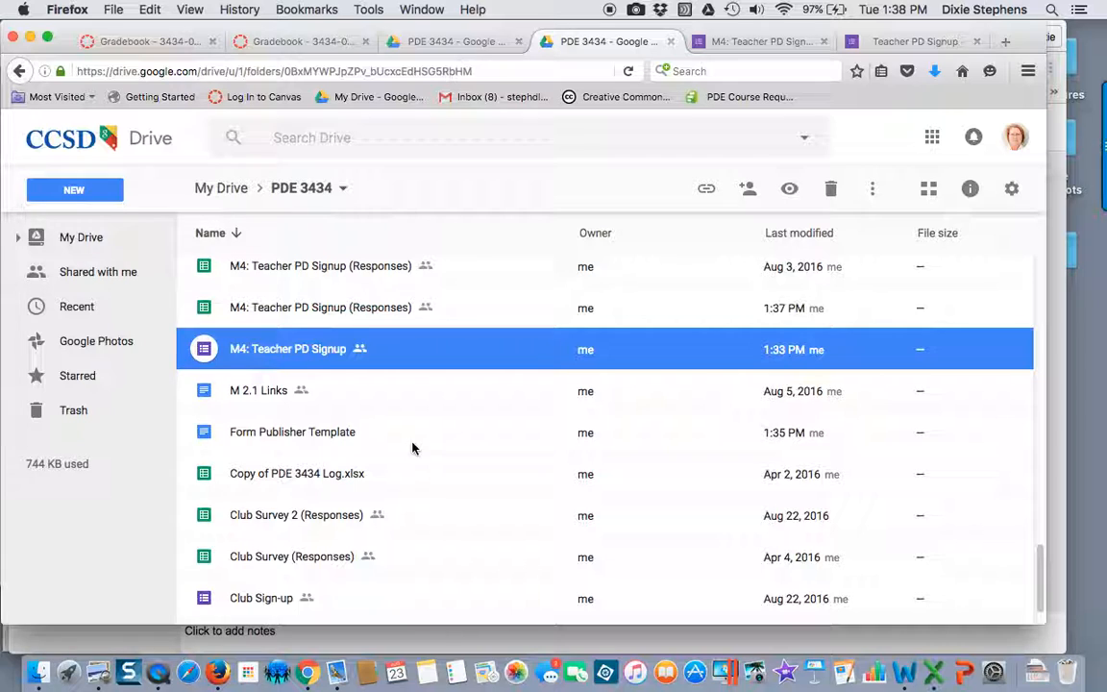
double_click(207, 438)
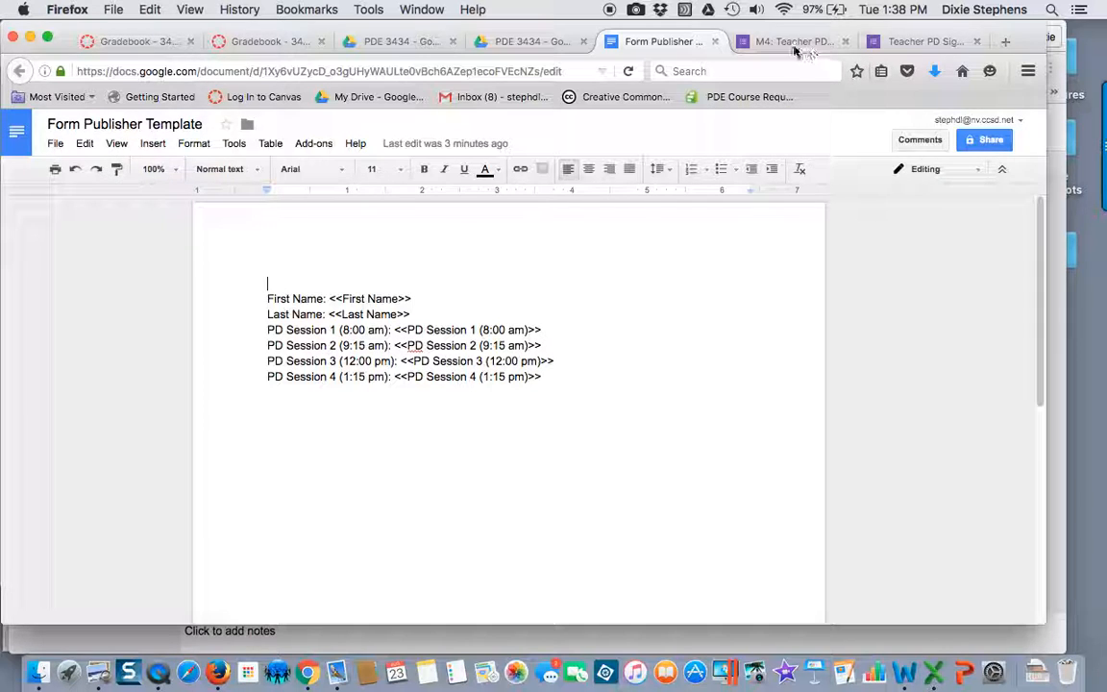
click(538, 48)
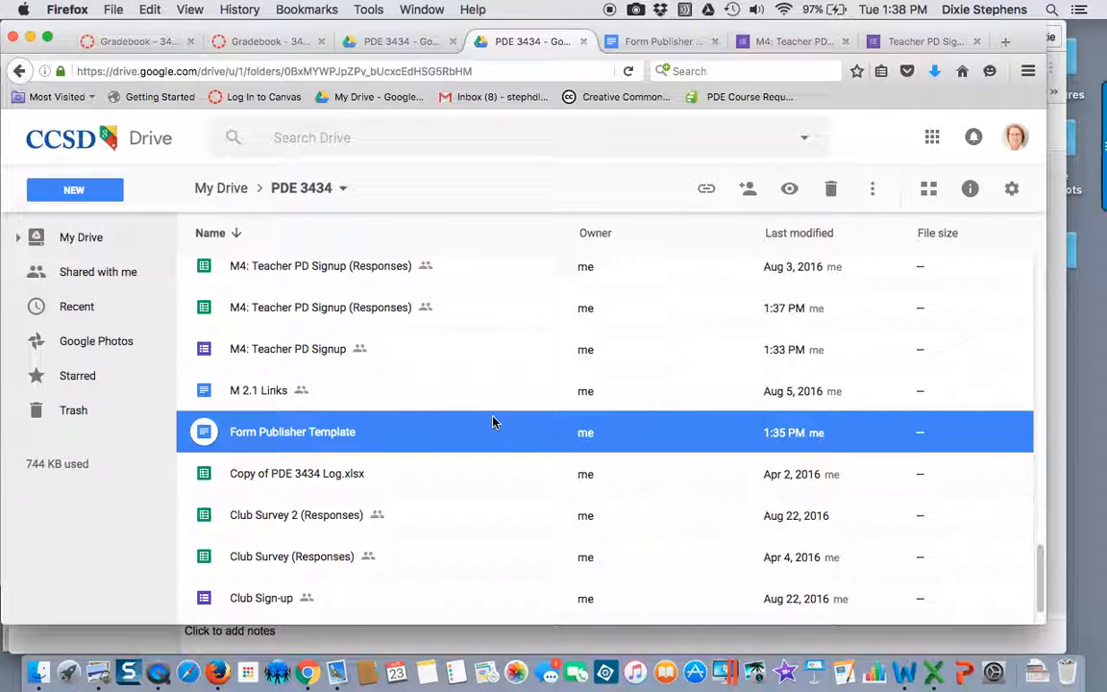
scroll(494, 420, up, 5)
scroll(494, 423, up, 10)
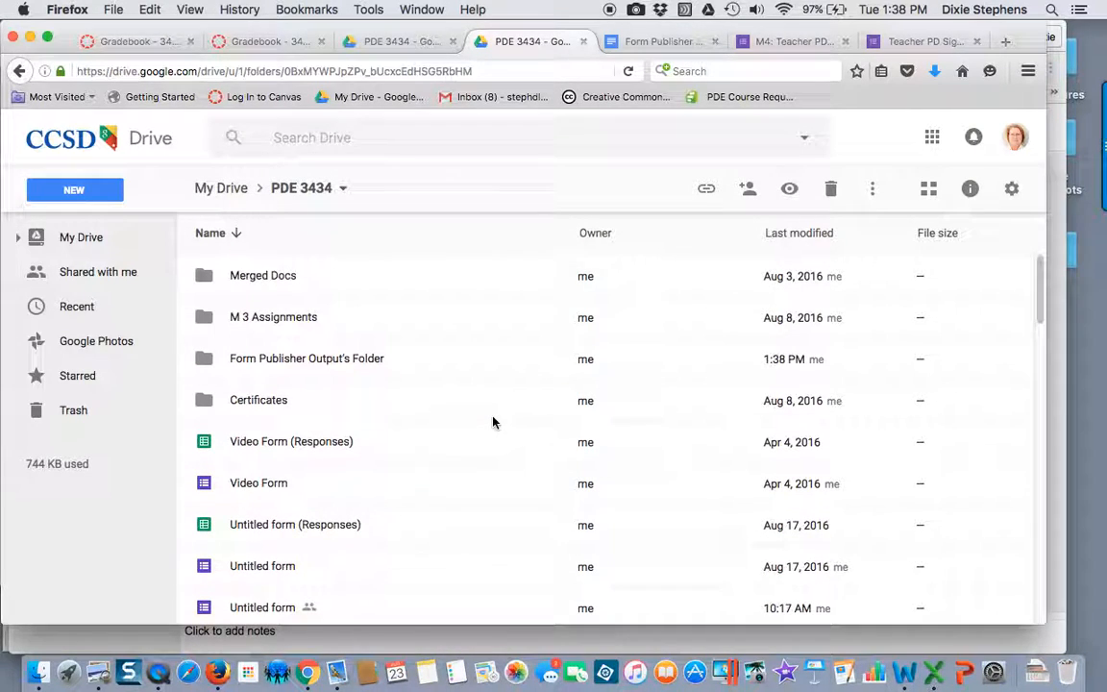
double_click(204, 364)
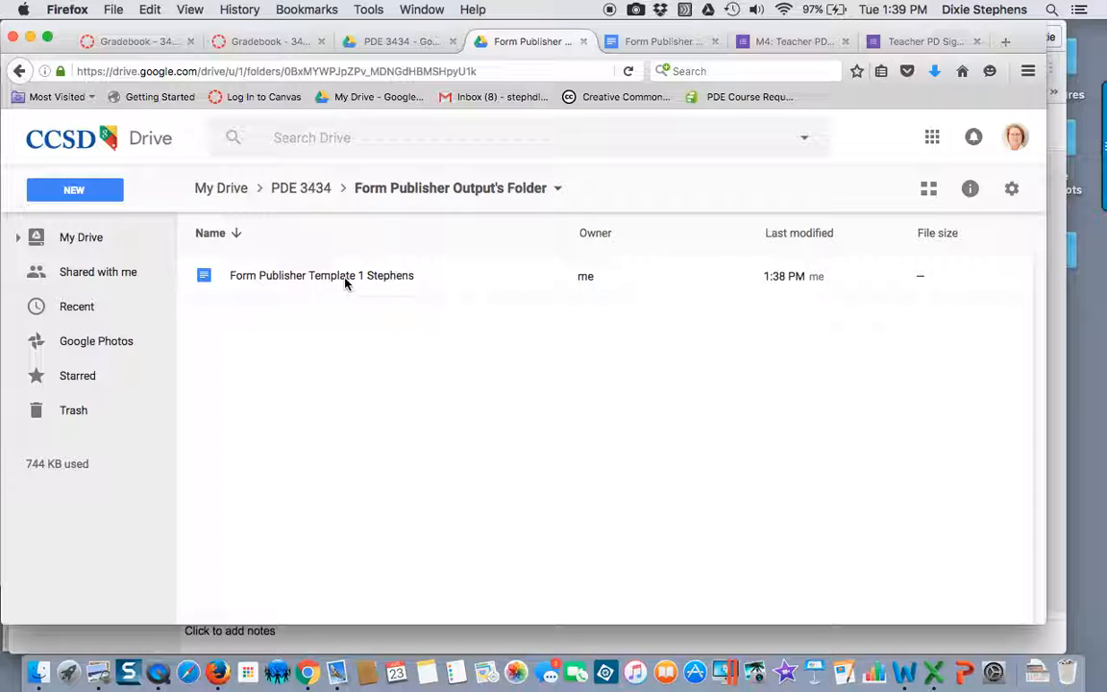
- Open the generated document to check the merged name and session choices
double_click(204, 276)
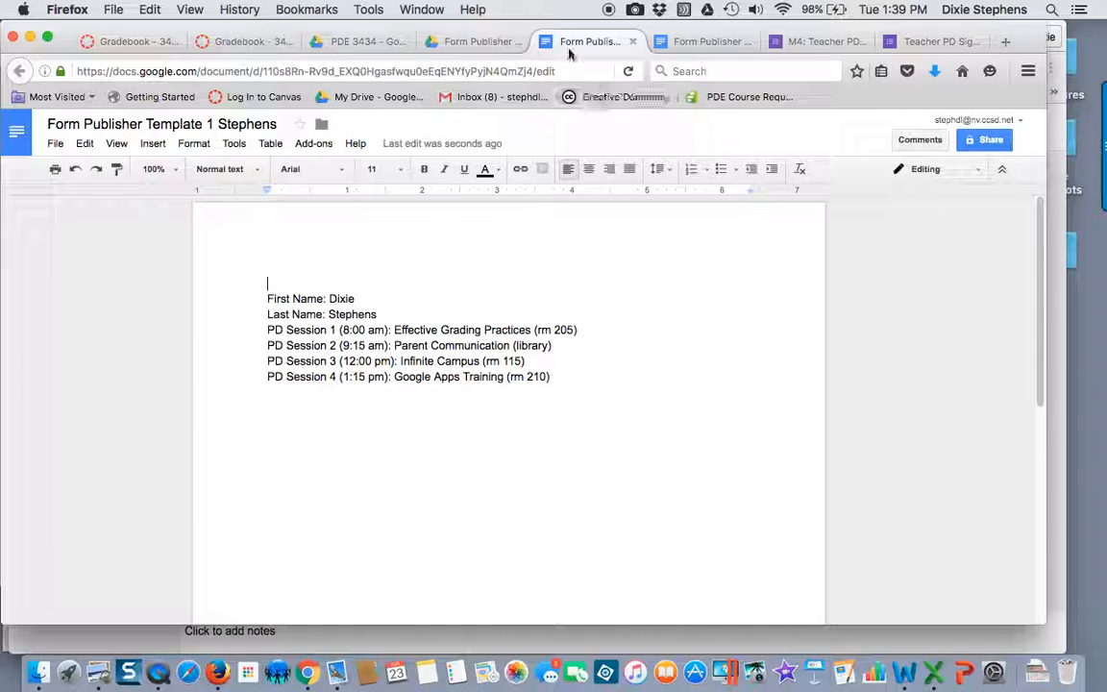
click(813, 43)
- Open the linked responses sheet and check the new row's Form Publisher doc URL and increment
click(549, 235)
click(753, 279)
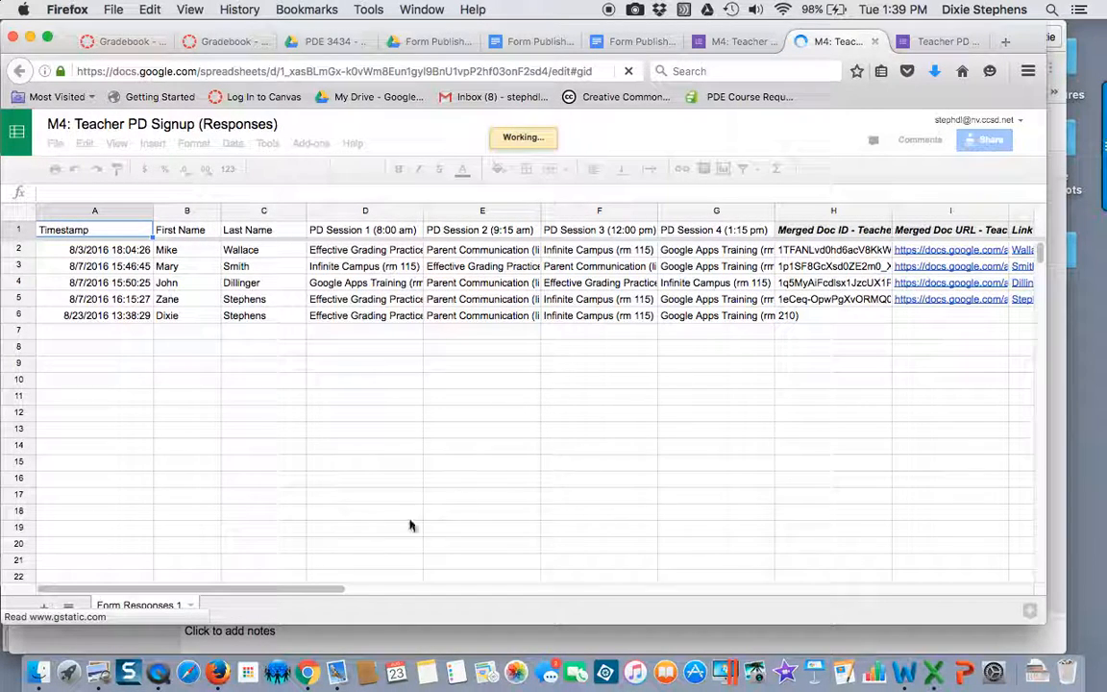
drag(302, 589, 733, 598)
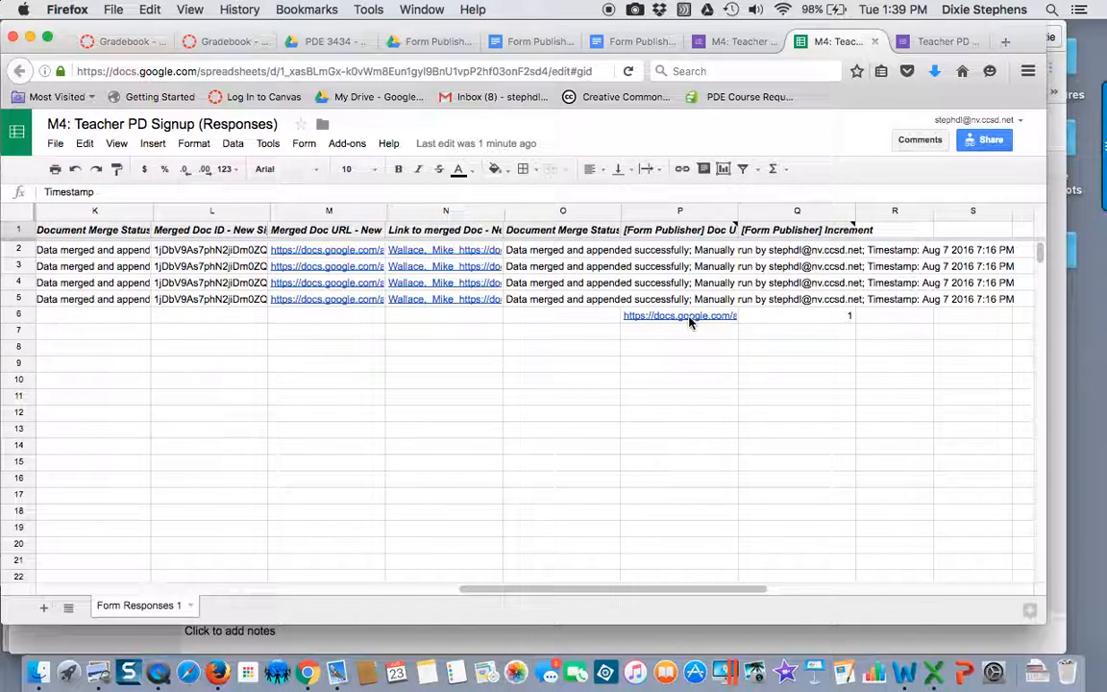
mouse_move(692, 322)
drag(726, 592, 286, 602)
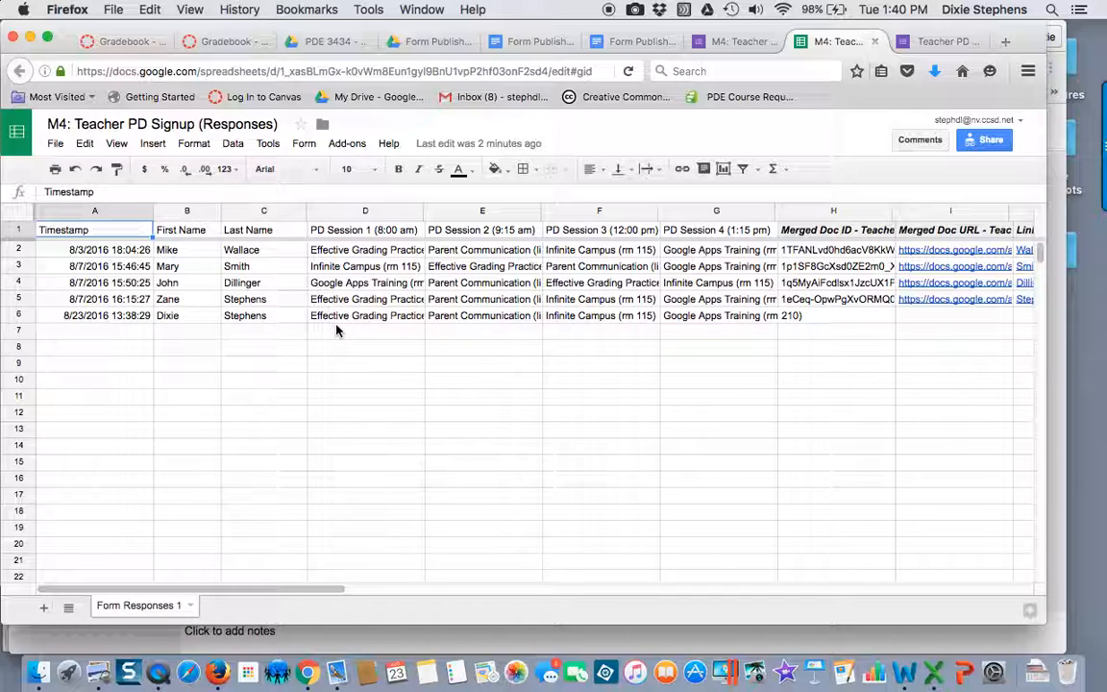